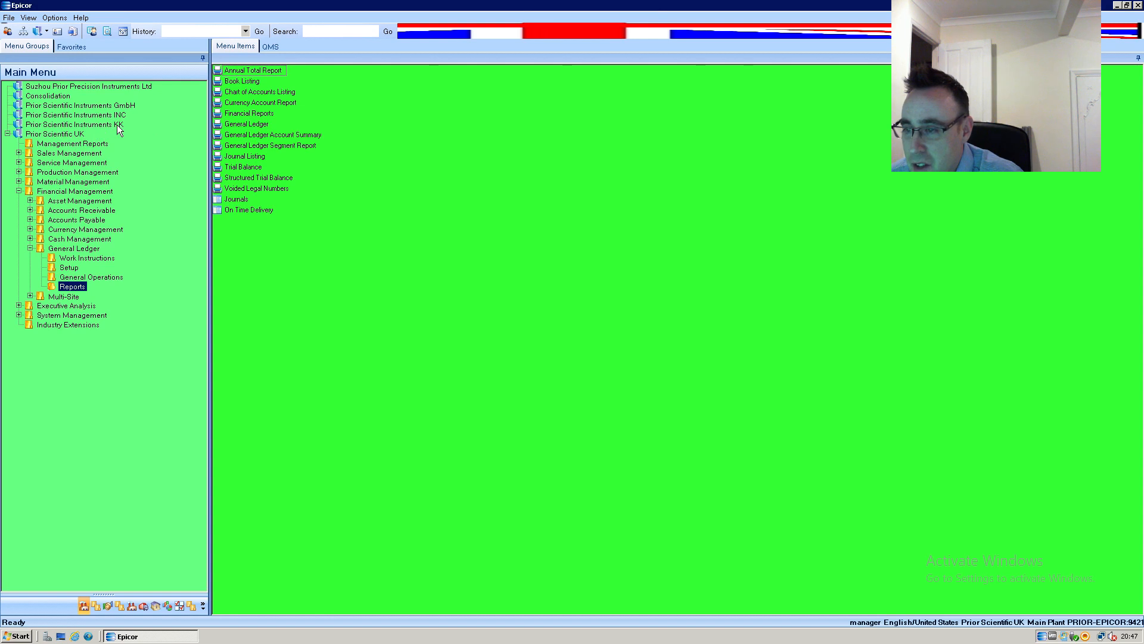
Compare the company-specific toolbar styling by switching between Prior Scientific Instruments GmbH, Prior Scientific UK and Prior Scientific Instruments KK.
left_click(123, 106)
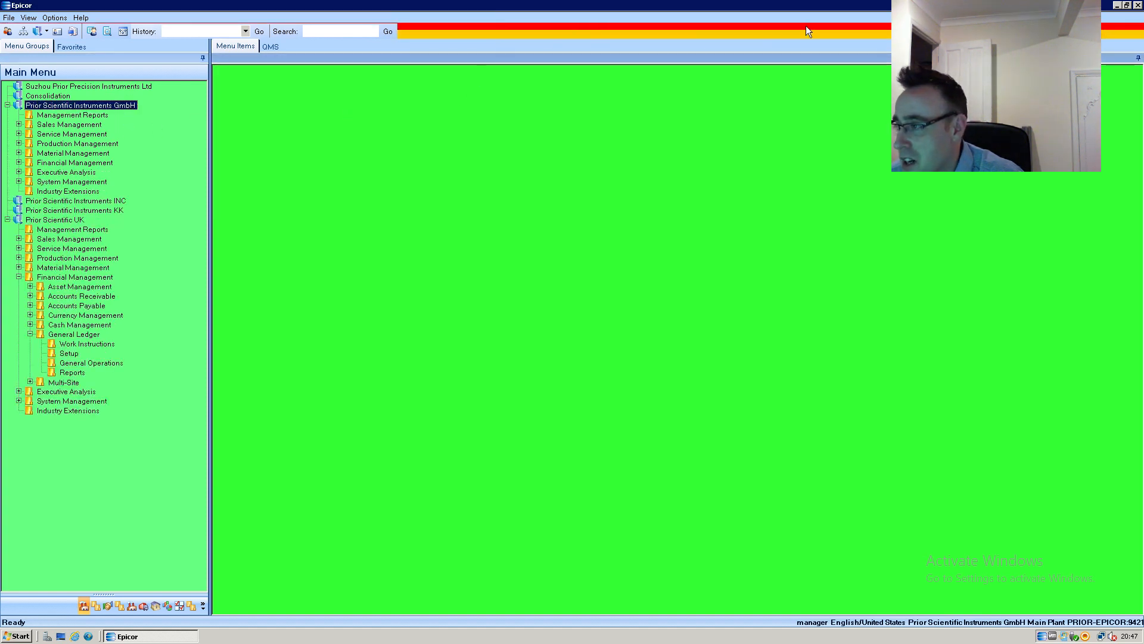
left_click(77, 221)
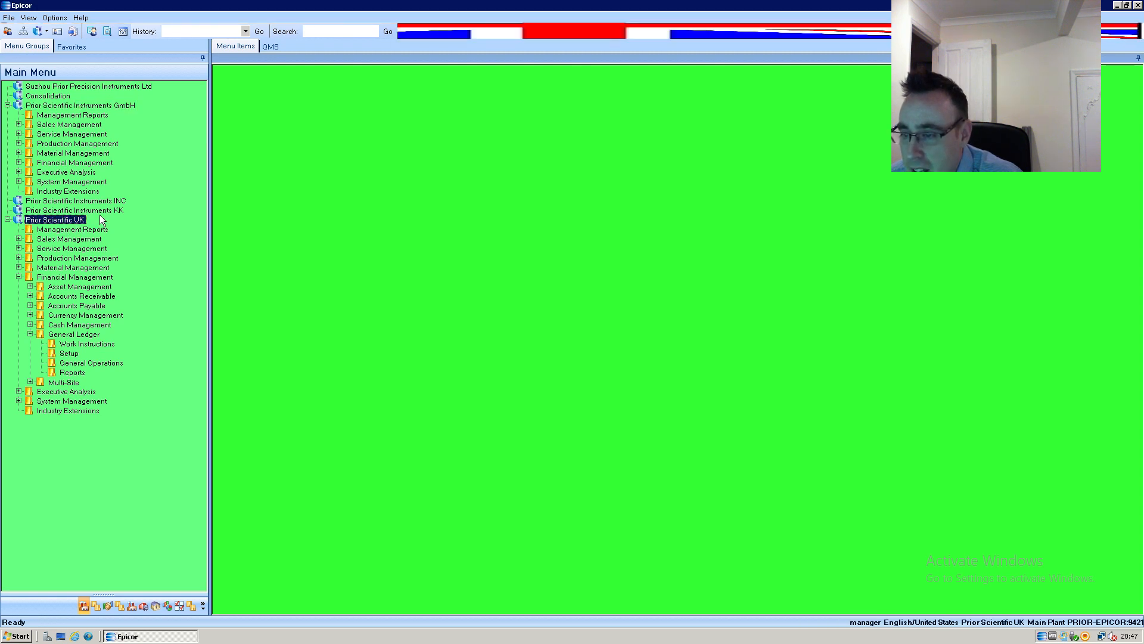
left_click(107, 210)
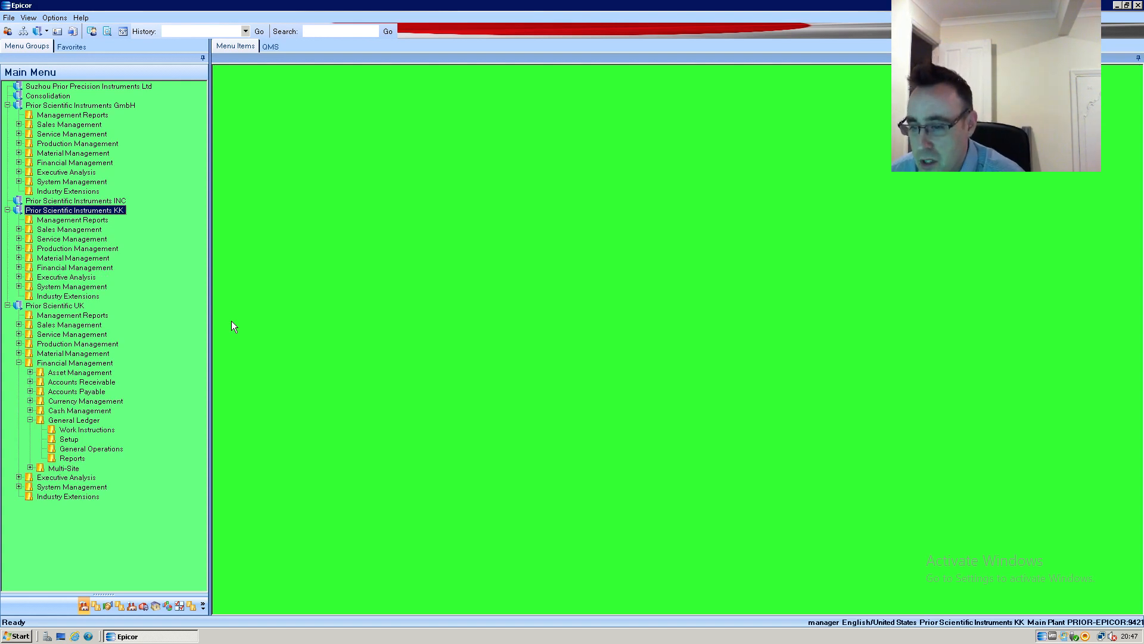
Collapse the GmbH, KK and UK Financial Management branches and make Prior Scientific UK the active company.
left_click(8, 105)
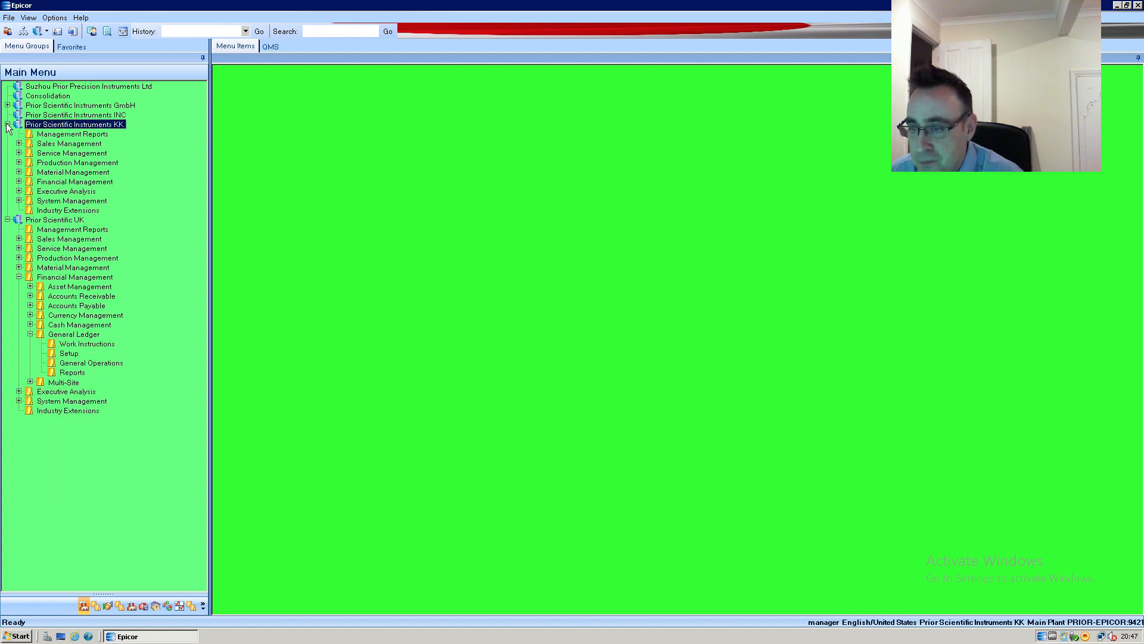
left_click(8, 124)
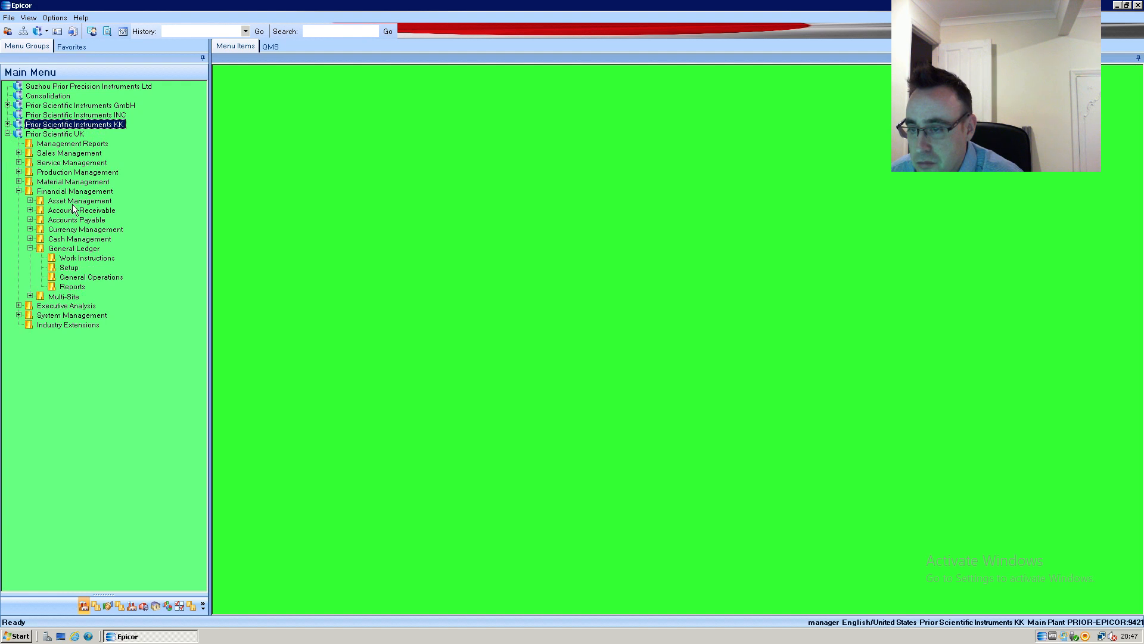
left_click(18, 191)
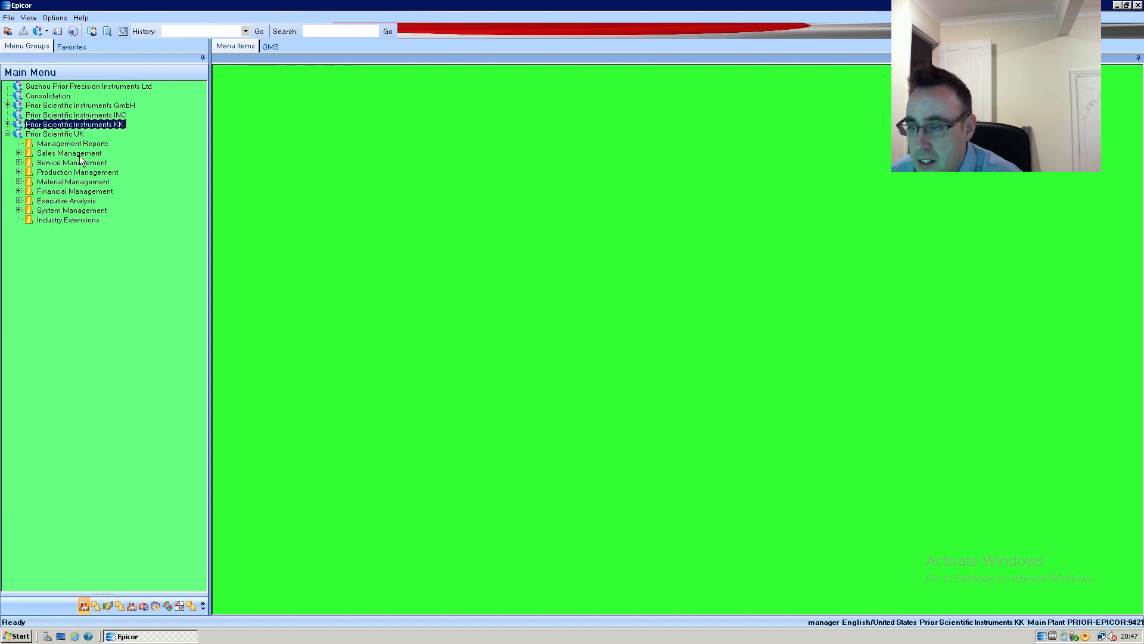
left_click(46, 135)
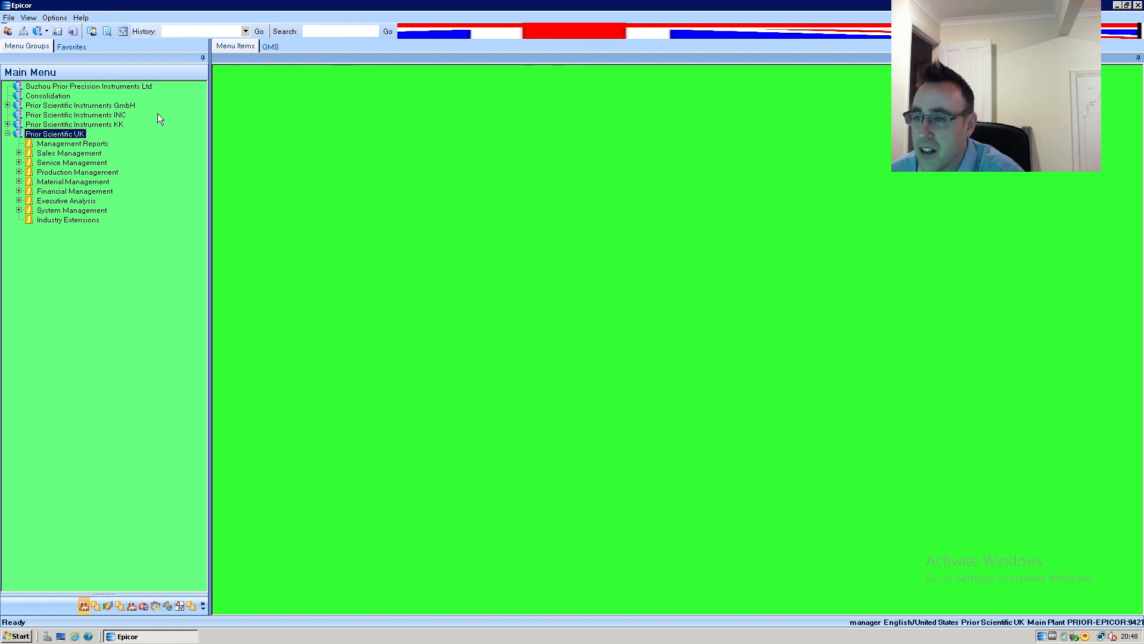
Review the UK style's company filter and resource settings in the Style Filter Manager, and close it.
left_click(54, 18)
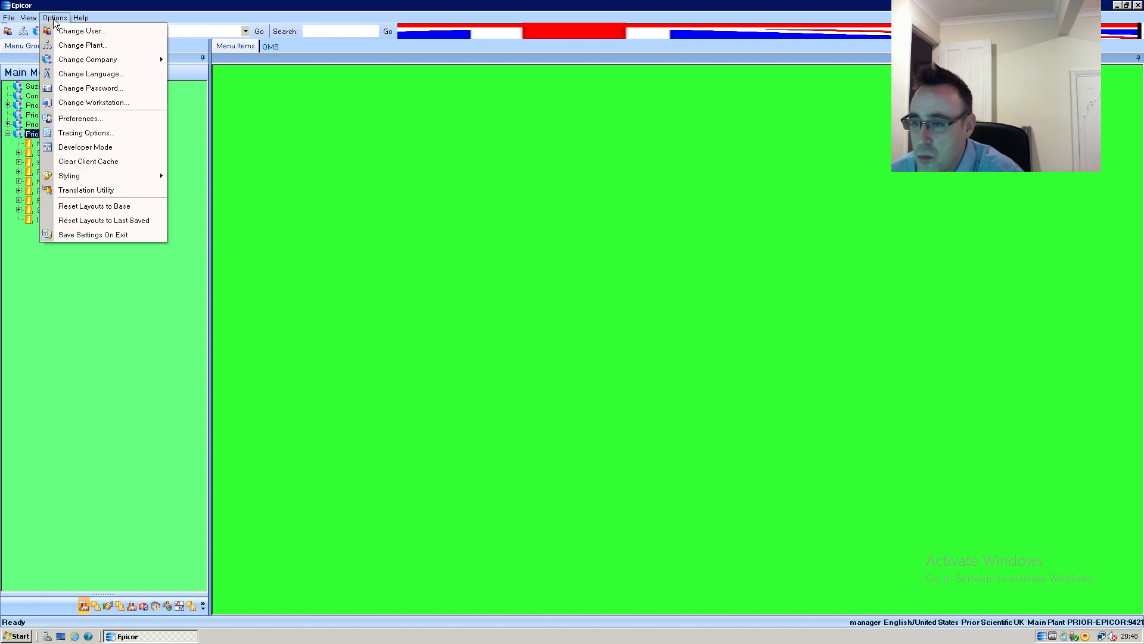
mouse_move(105, 176)
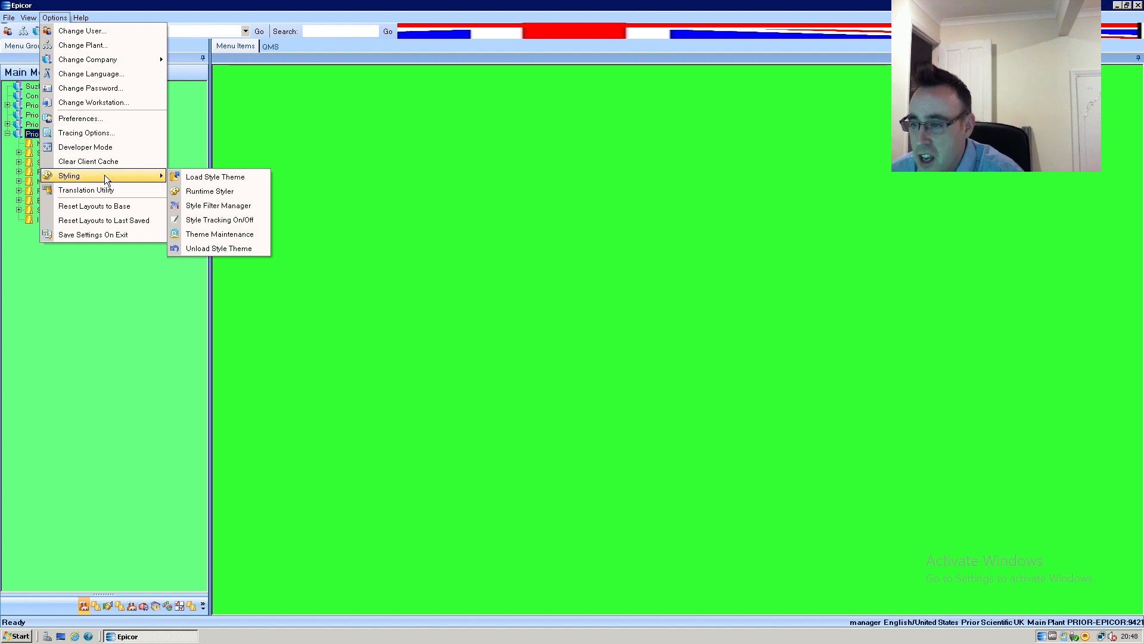
left_click(219, 207)
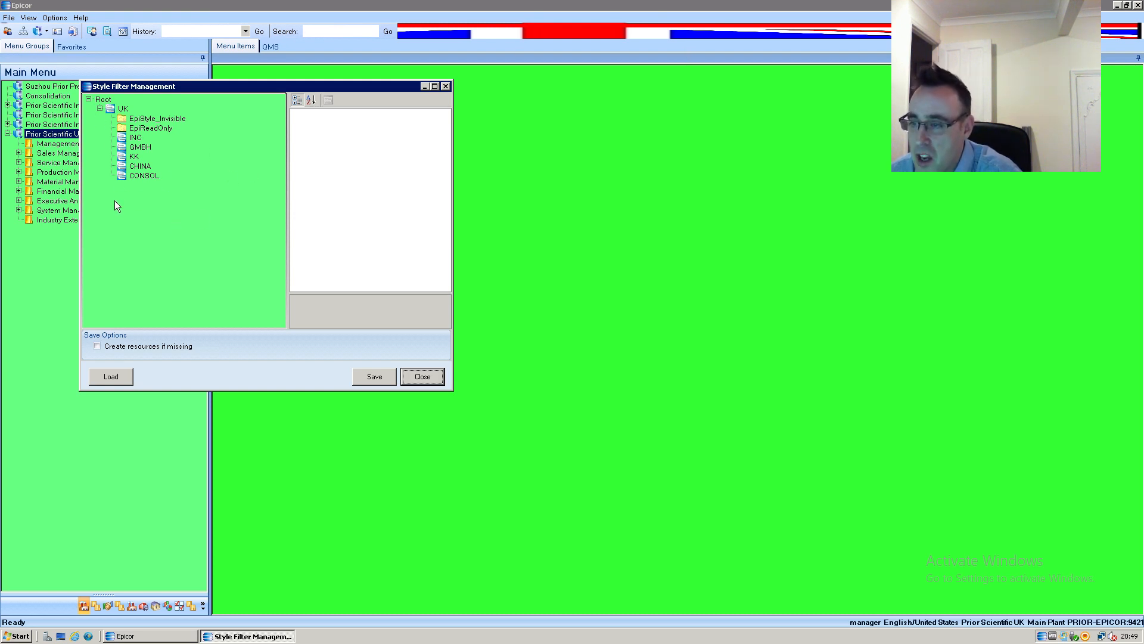
left_click(123, 109)
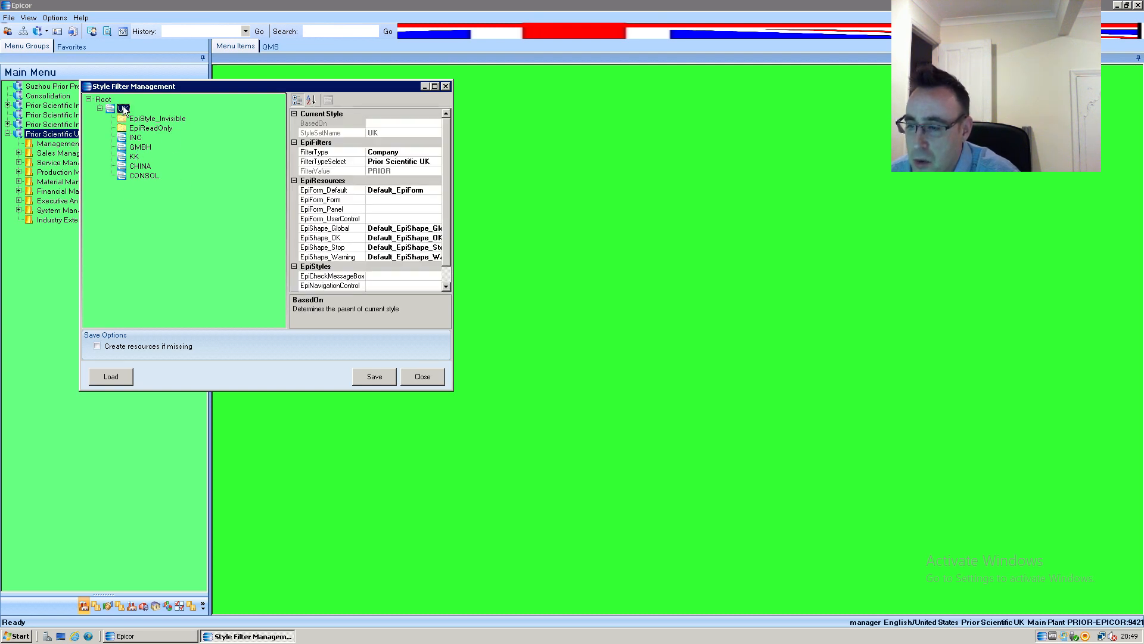
right_click(124, 110)
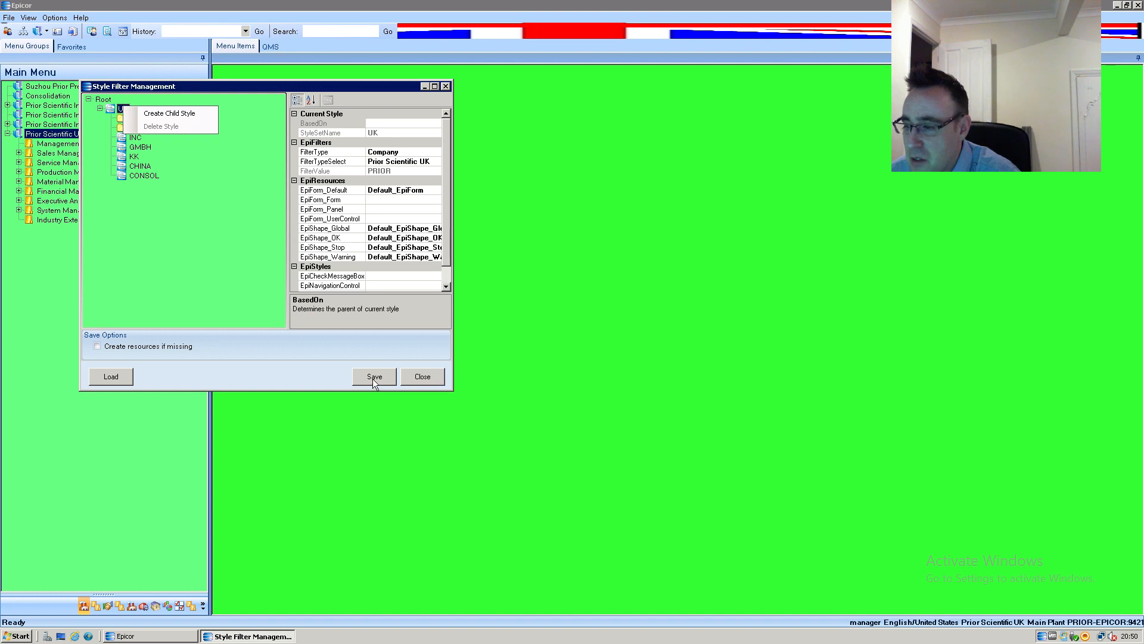
left_click(420, 374)
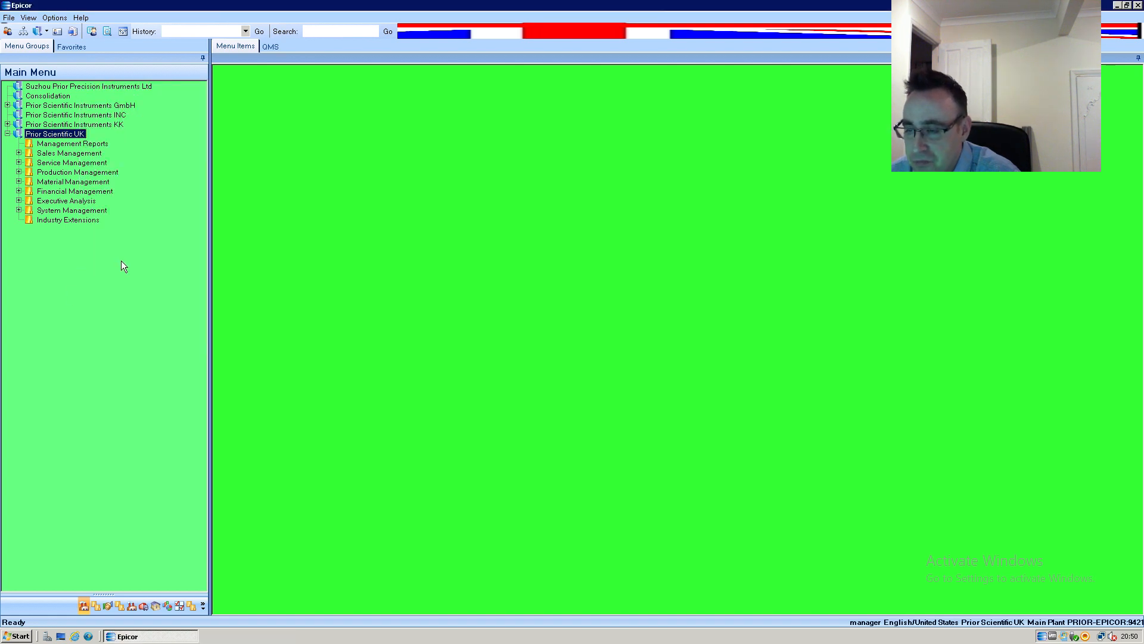
Examine the image files available as the top toolbar area's background in the Runtime Styler without picking one.
left_click(54, 17)
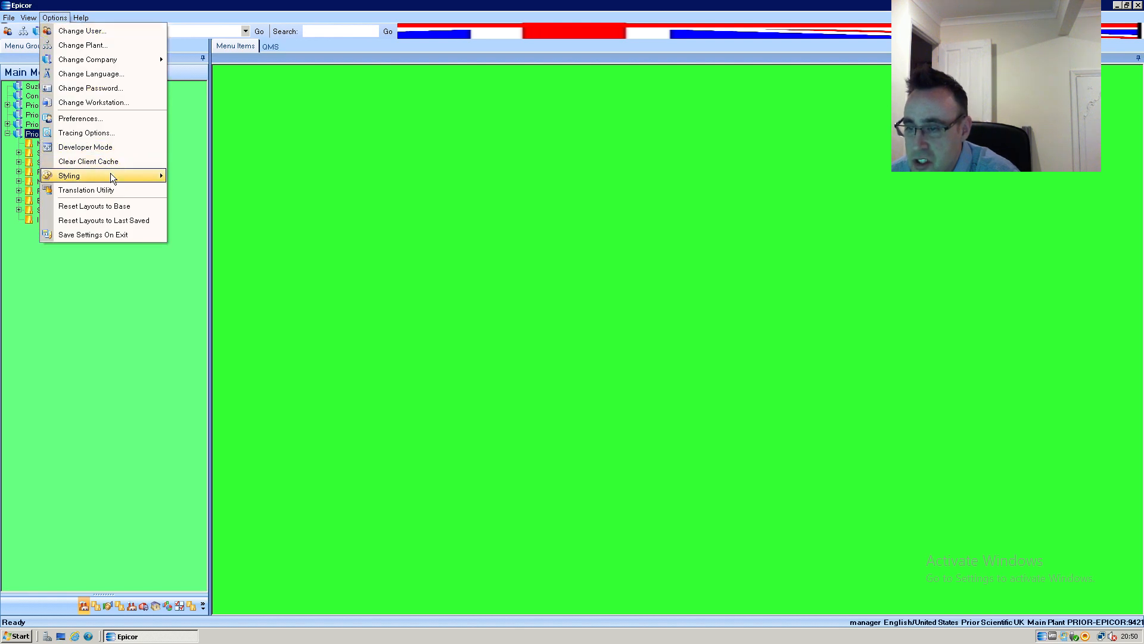
mouse_move(111, 178)
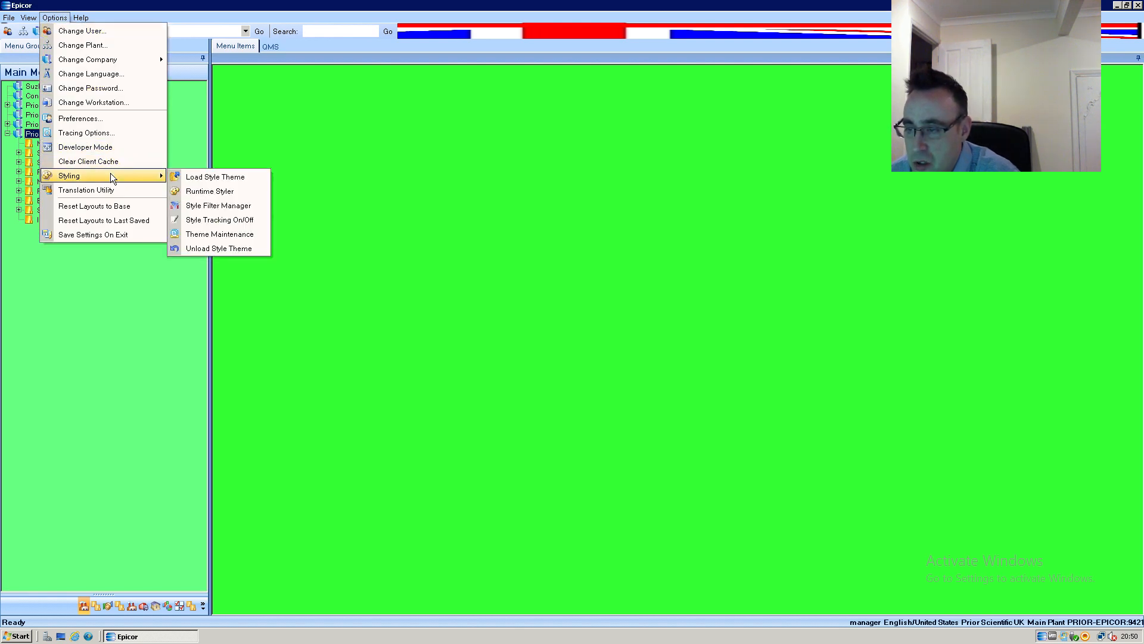
left_click(211, 192)
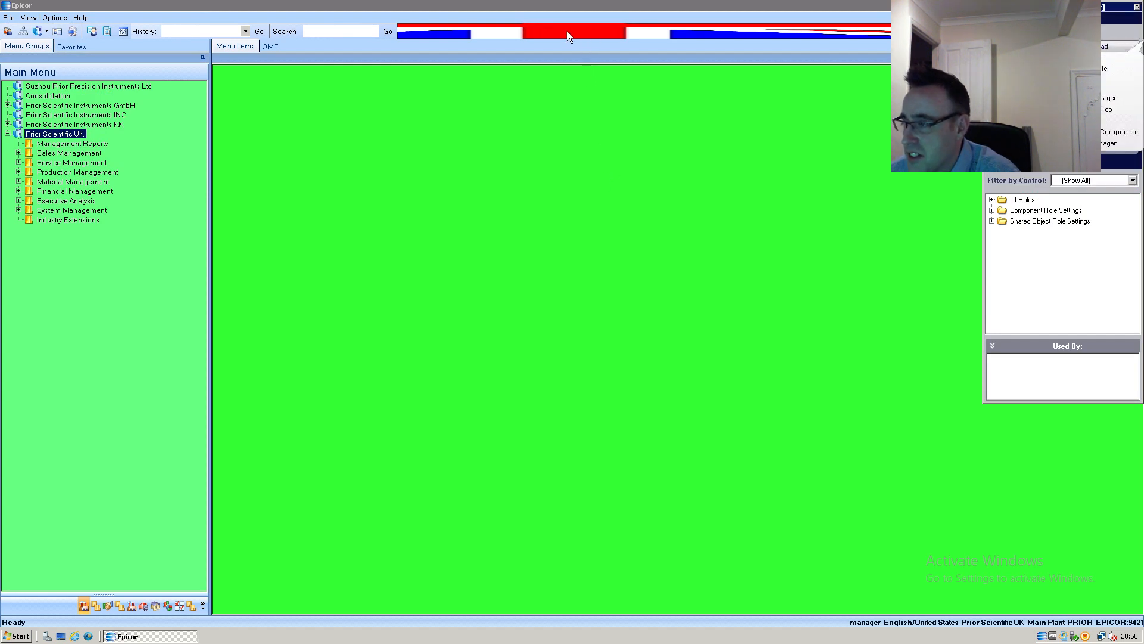
left_click(643, 33)
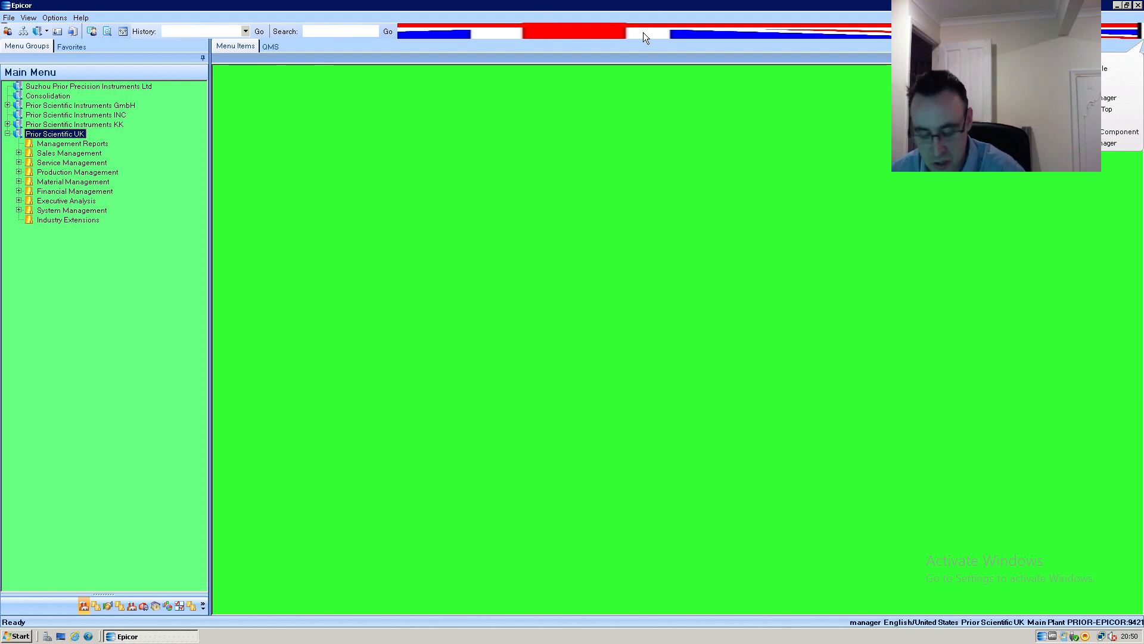
left_click(643, 33, "ctrl")
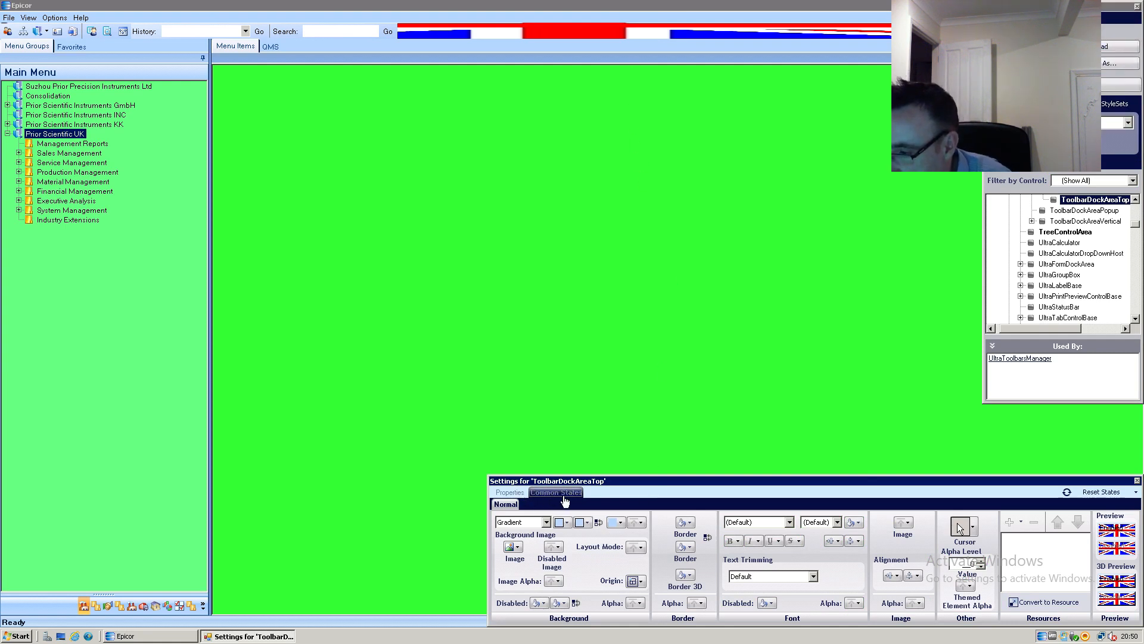
left_click(519, 547)
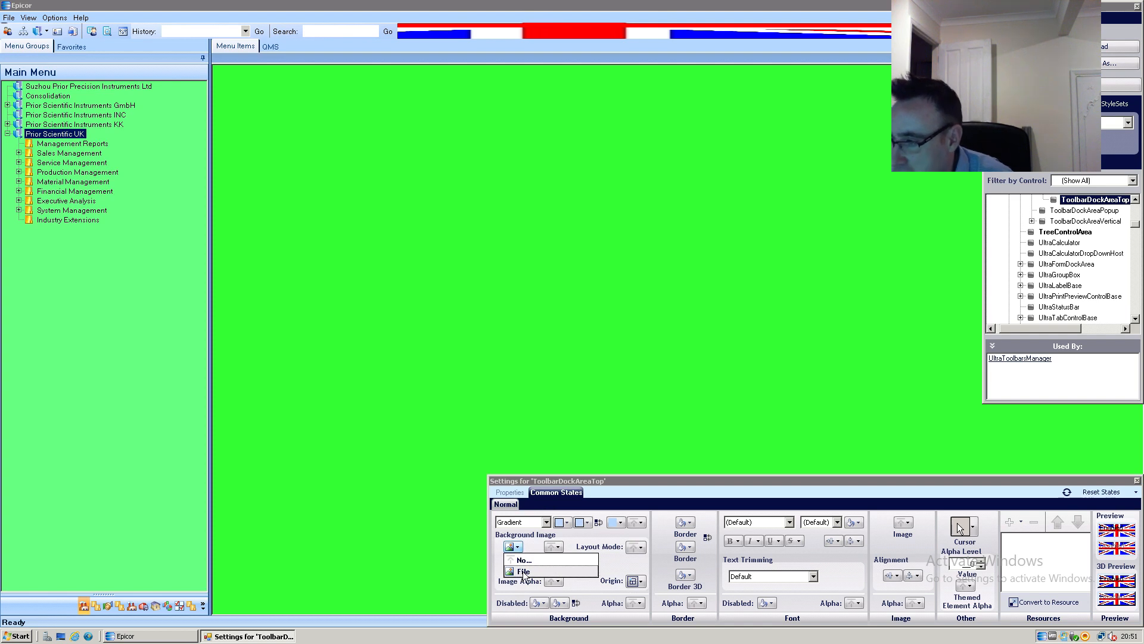
left_click(525, 573)
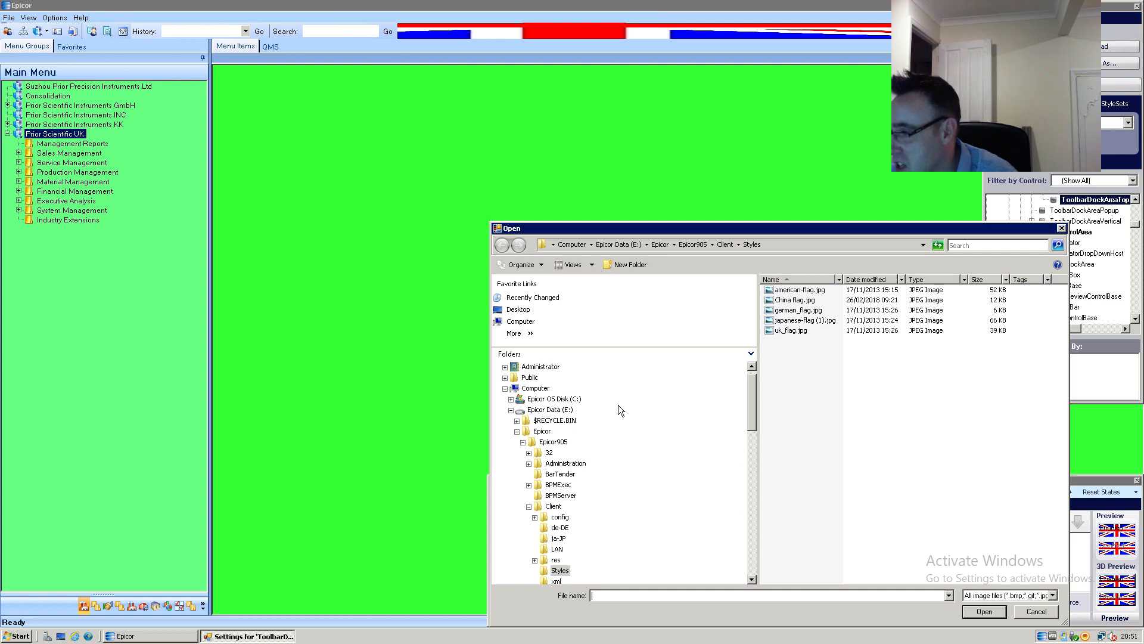
left_click(1036, 611)
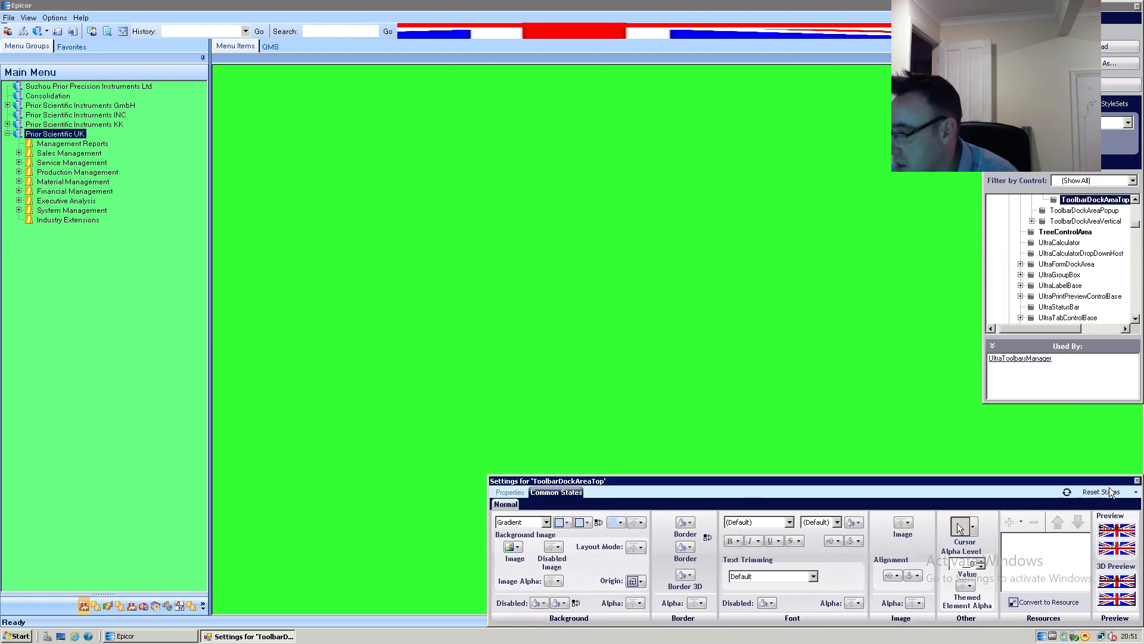
Close the ToolbarDockAreaTop settings and the Runtime Styler, leaving the main window maximized.
left_click(1137, 480)
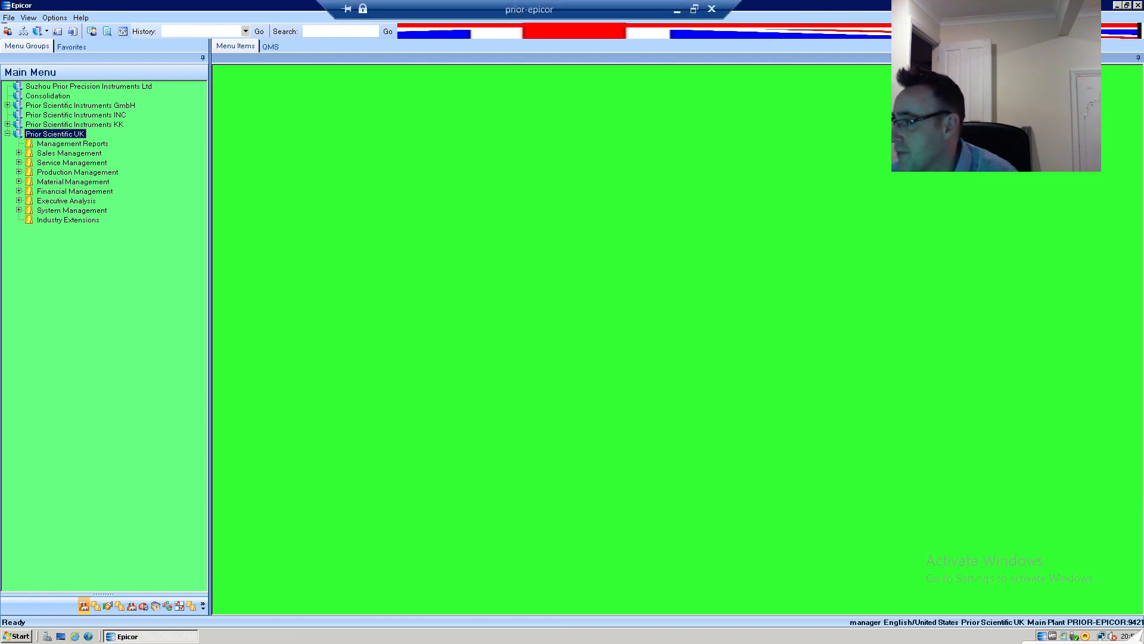
left_click(1127, 6)
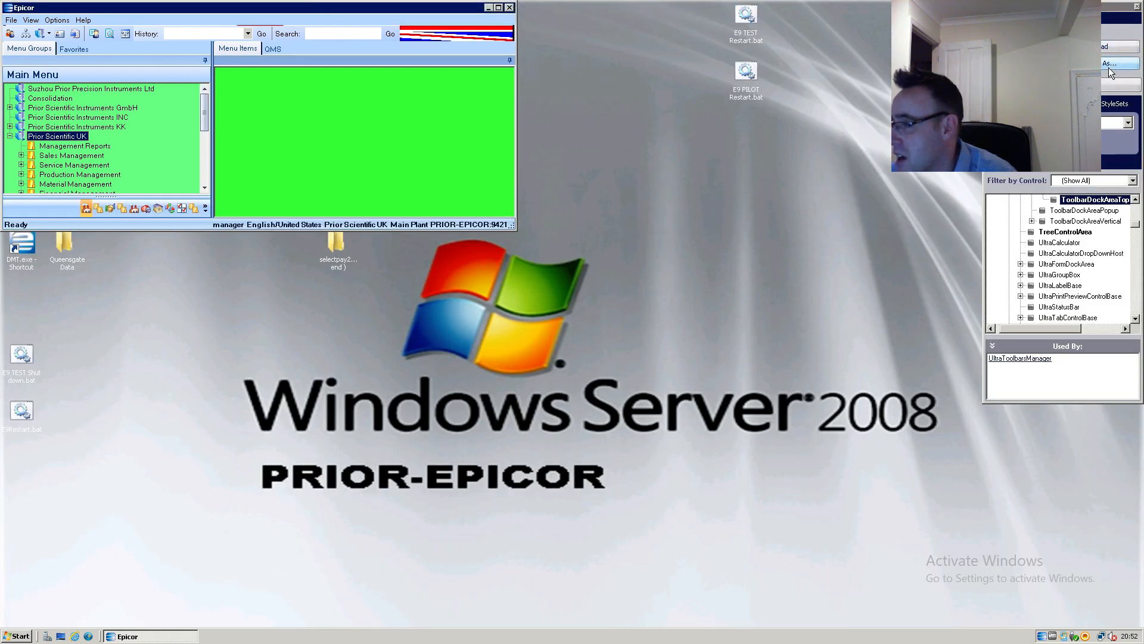
double_click(345, 10)
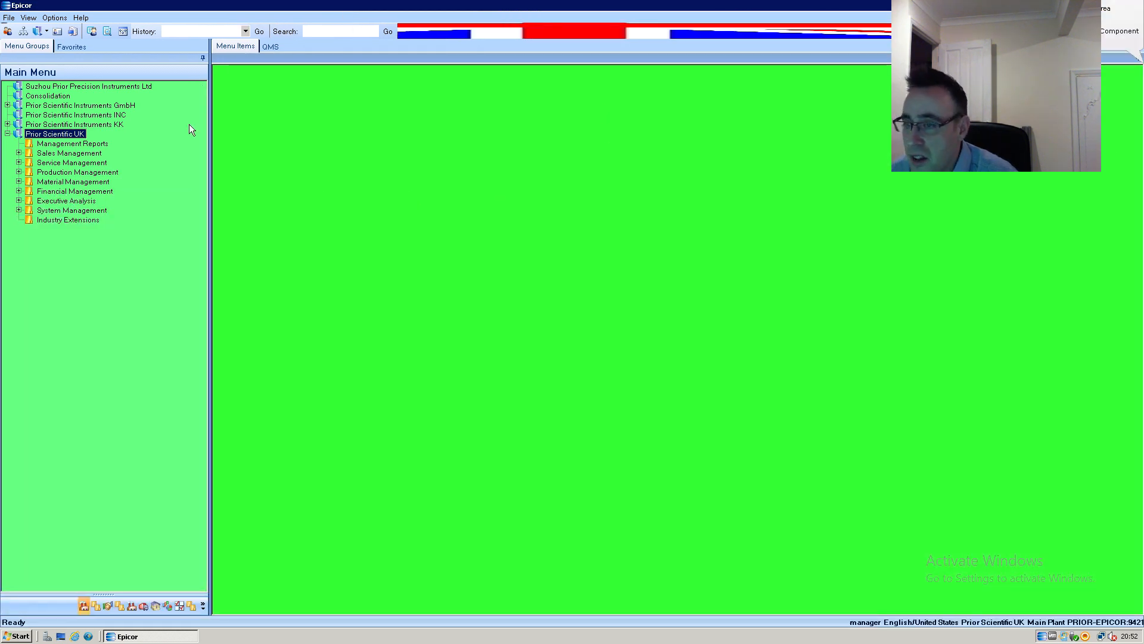
left_click(54, 18)
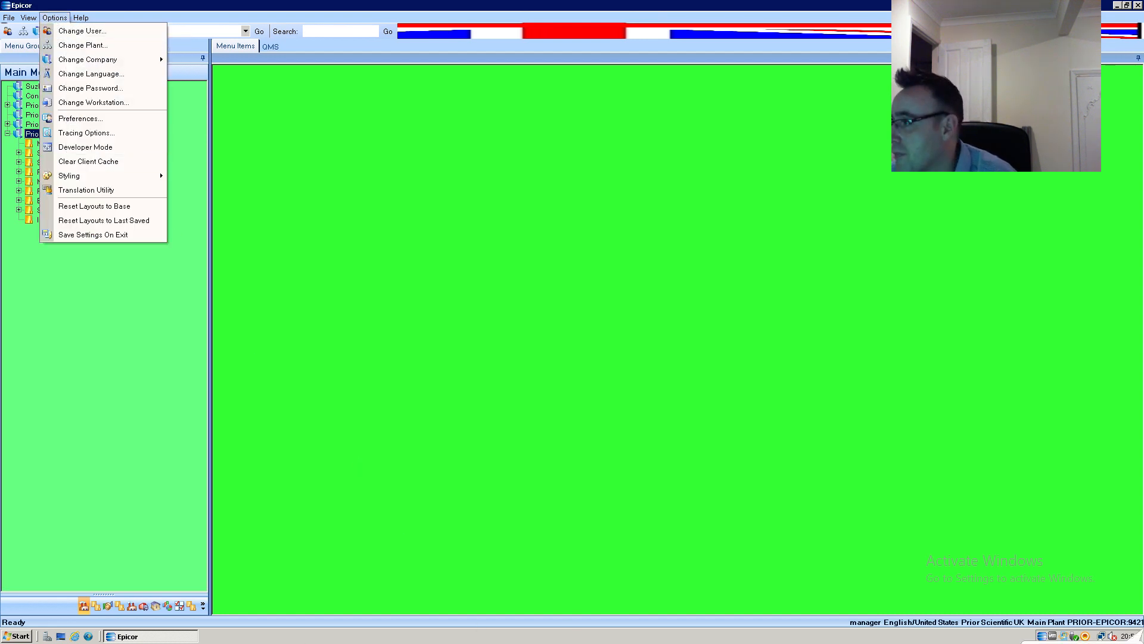
key("Escape")
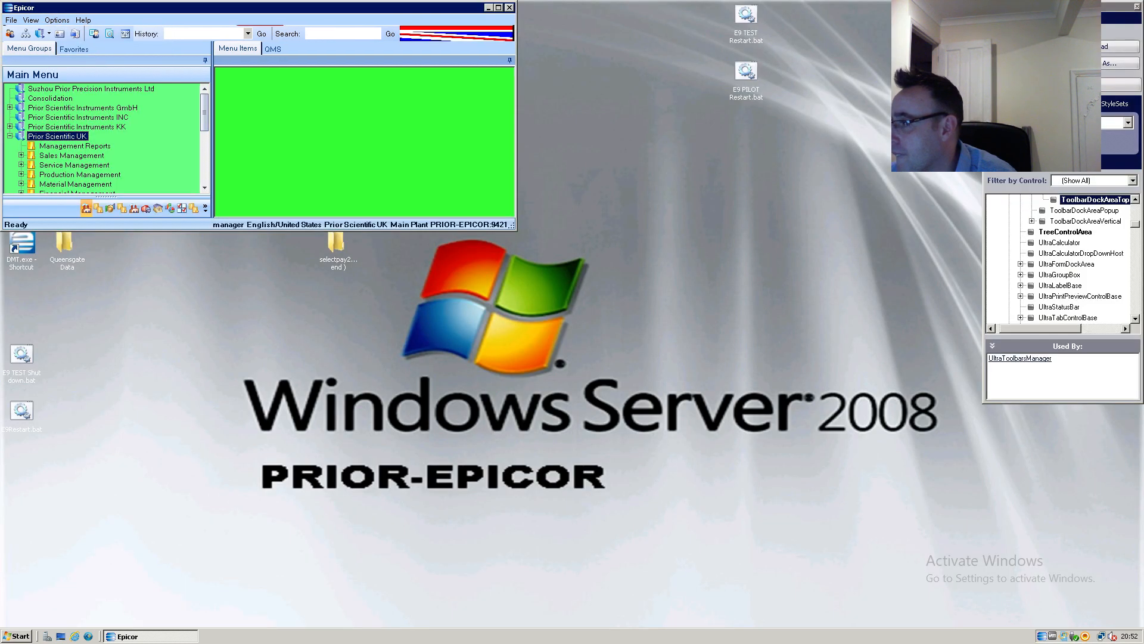
left_click(1137, 6)
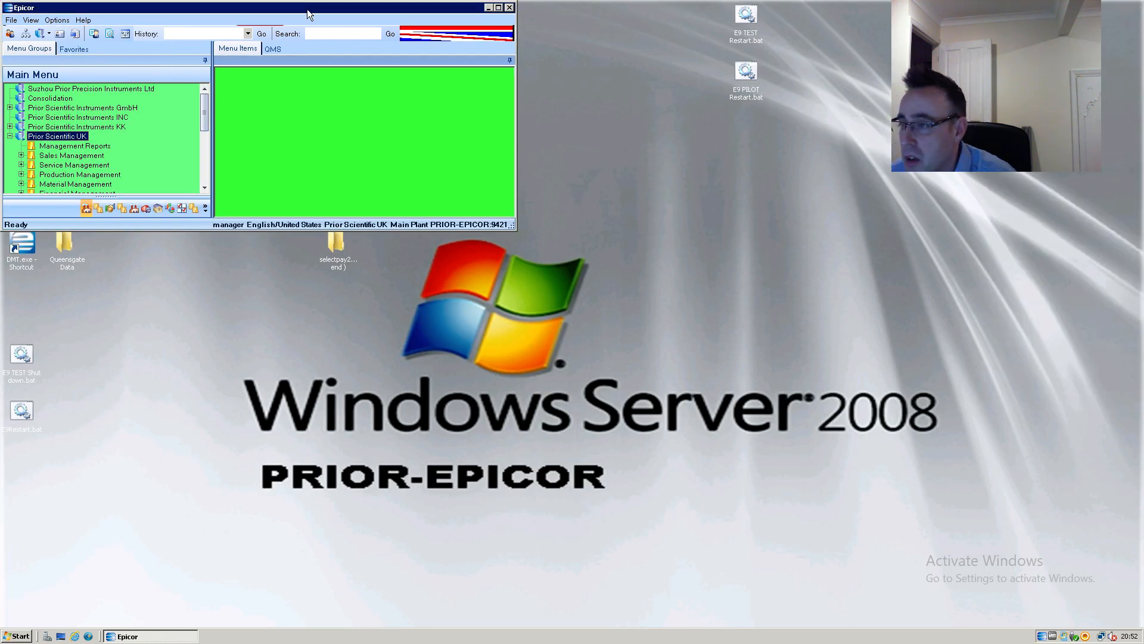
double_click(307, 9)
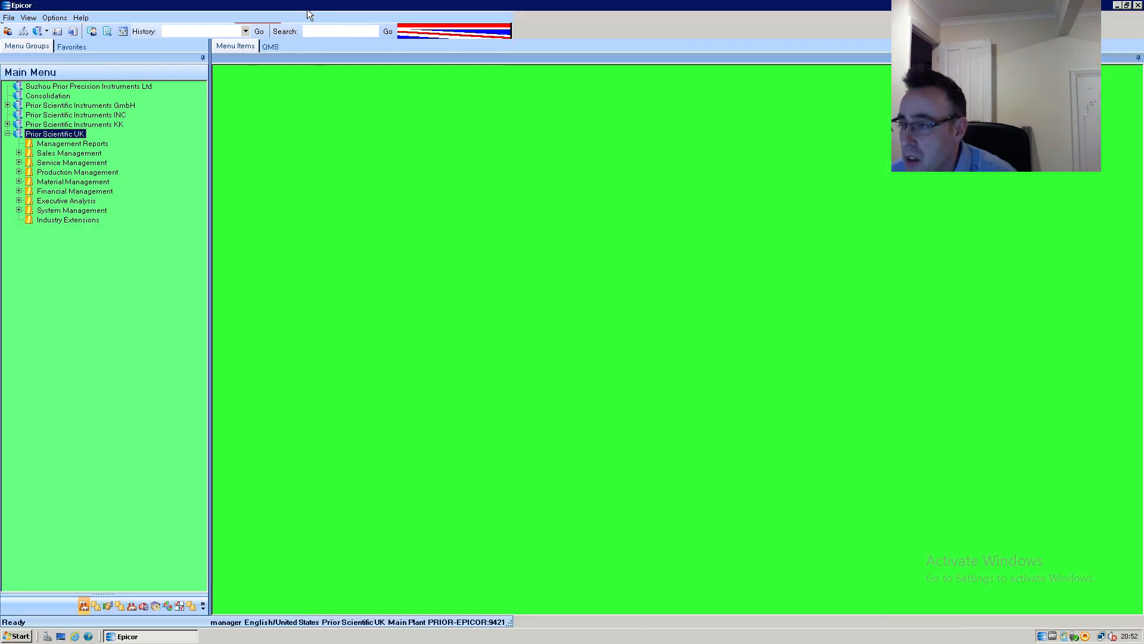
Review the theme files offered for import and the available theme actions in Theme Maintenance, and close it.
left_click(54, 19)
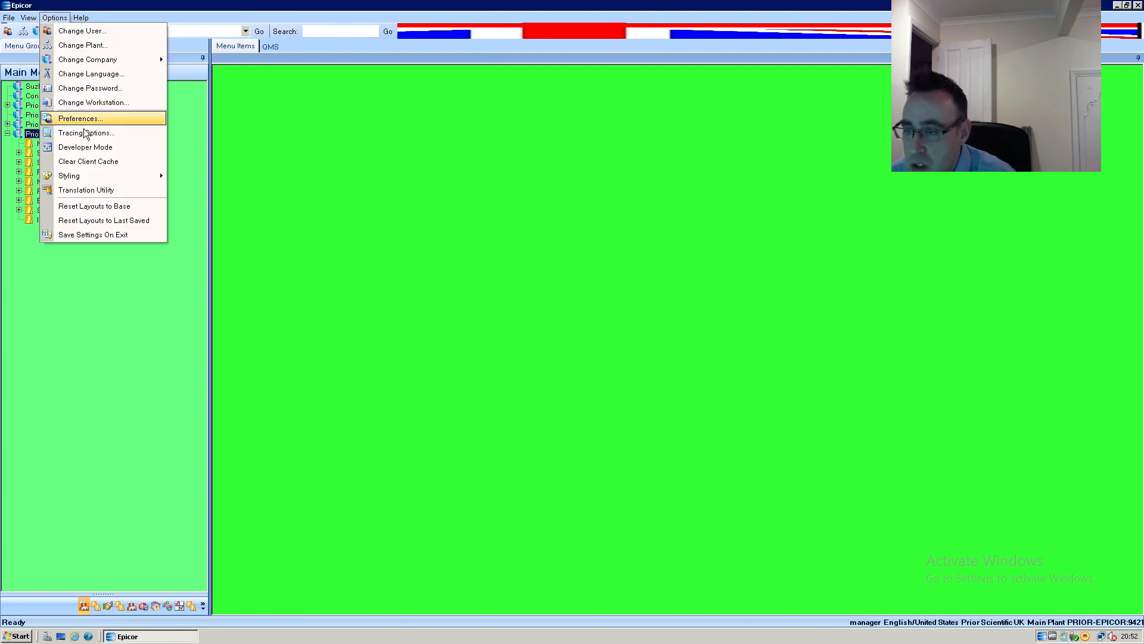
mouse_move(97, 179)
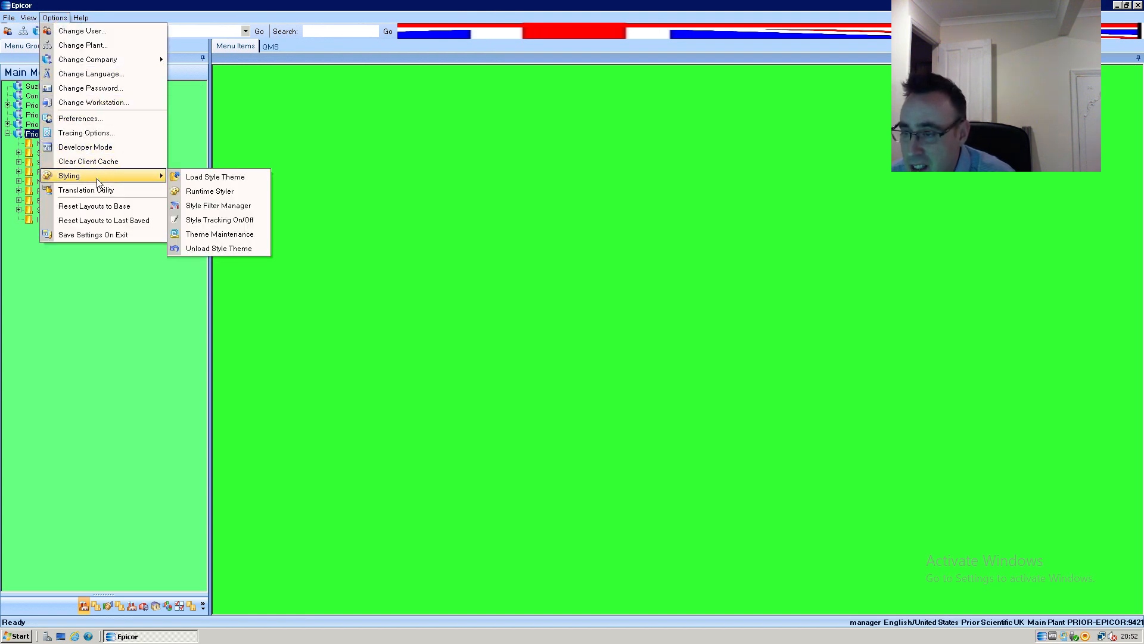
left_click(229, 235)
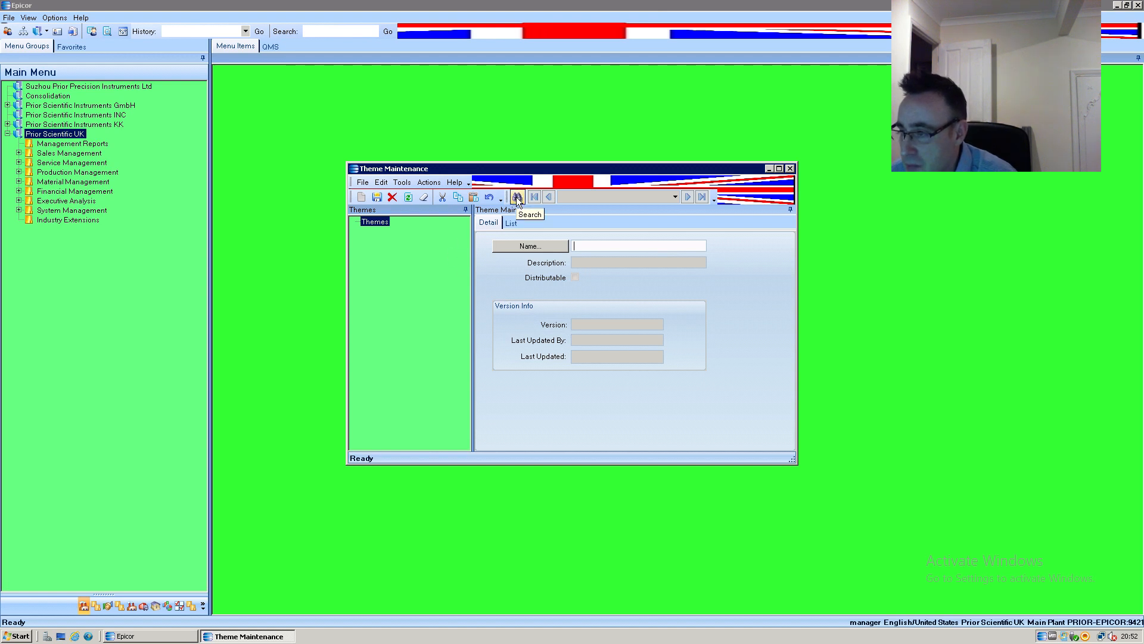
left_click(435, 184)
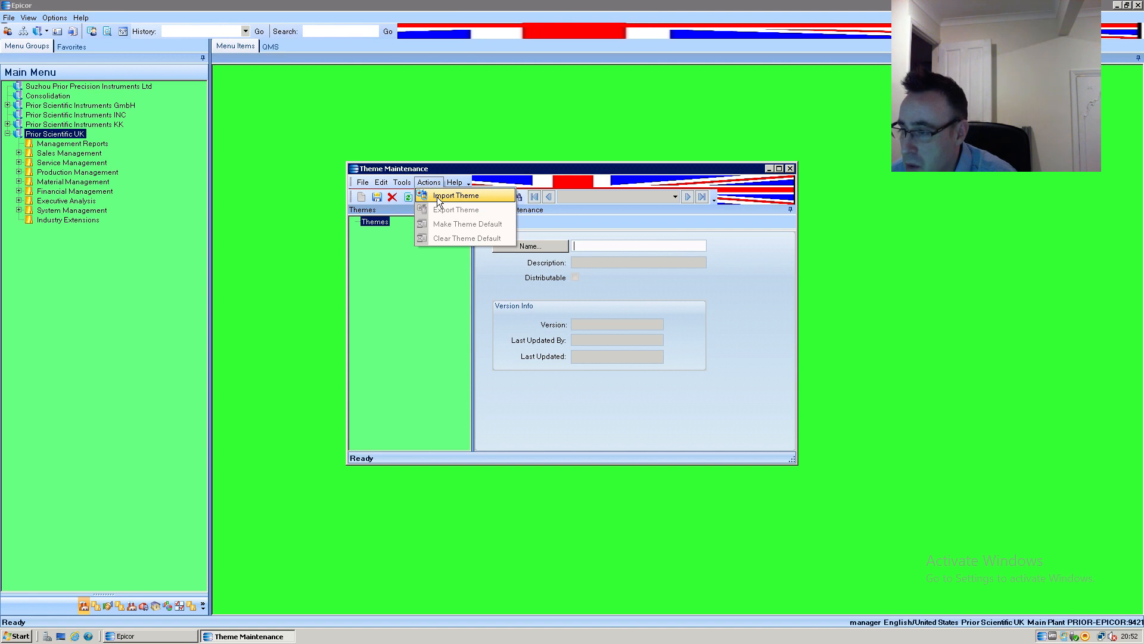
left_click(439, 196)
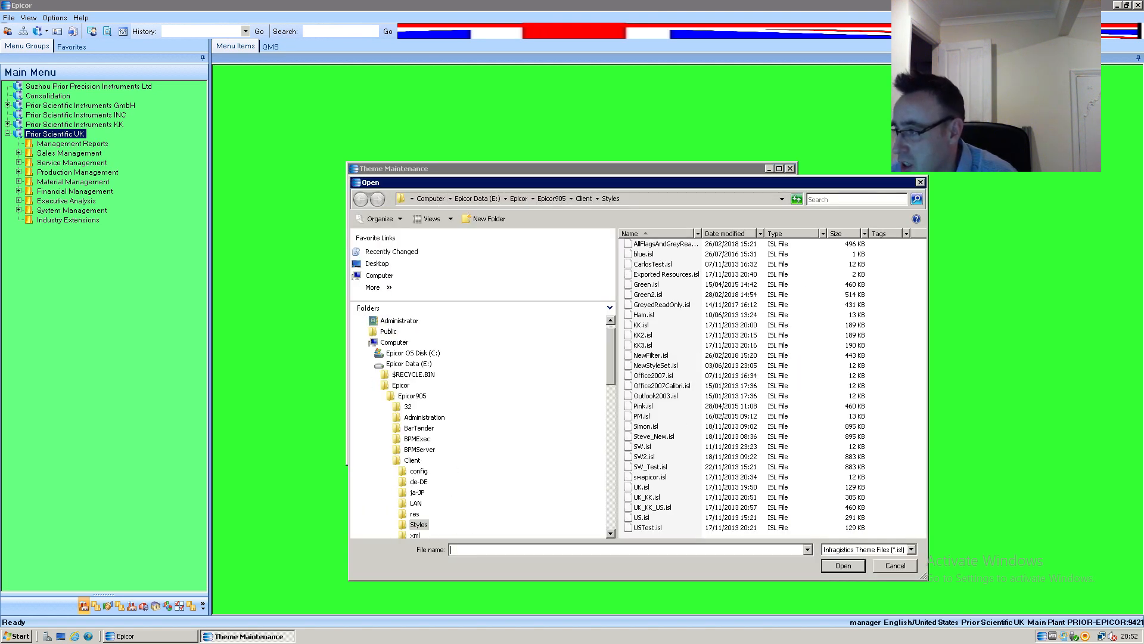
left_click(921, 182)
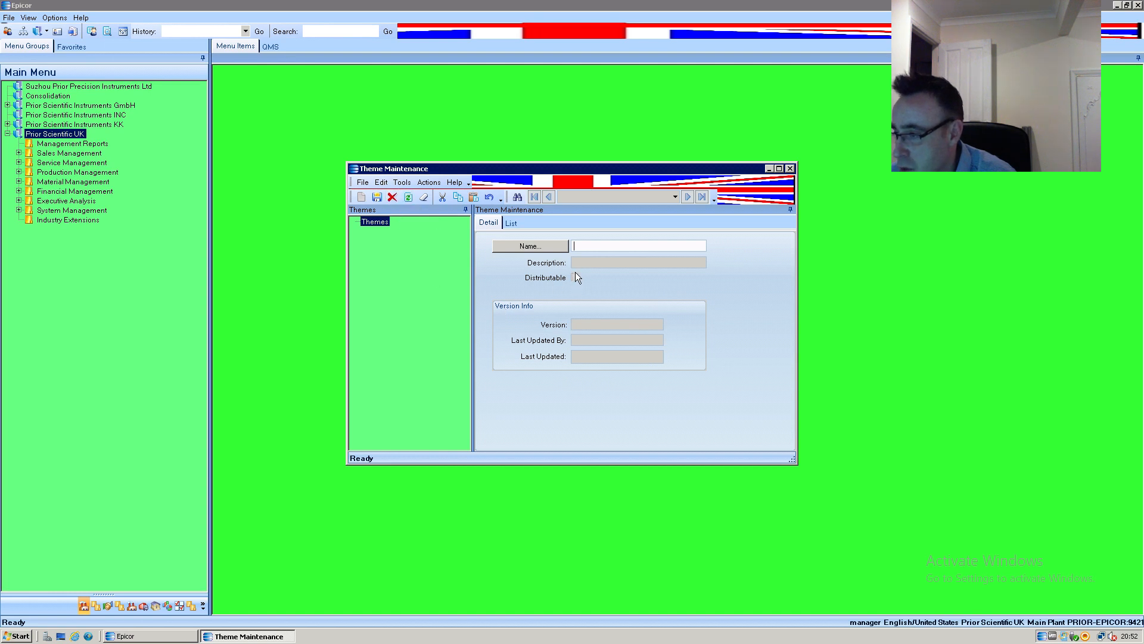
left_click(433, 187)
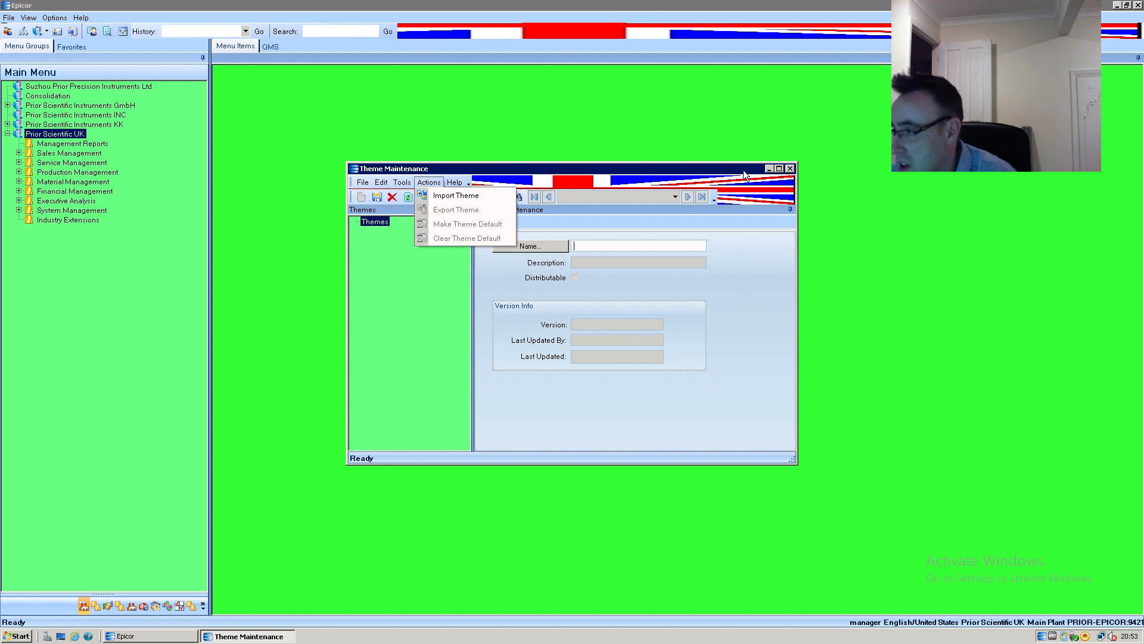
left_click(789, 170)
left_click(789, 170)
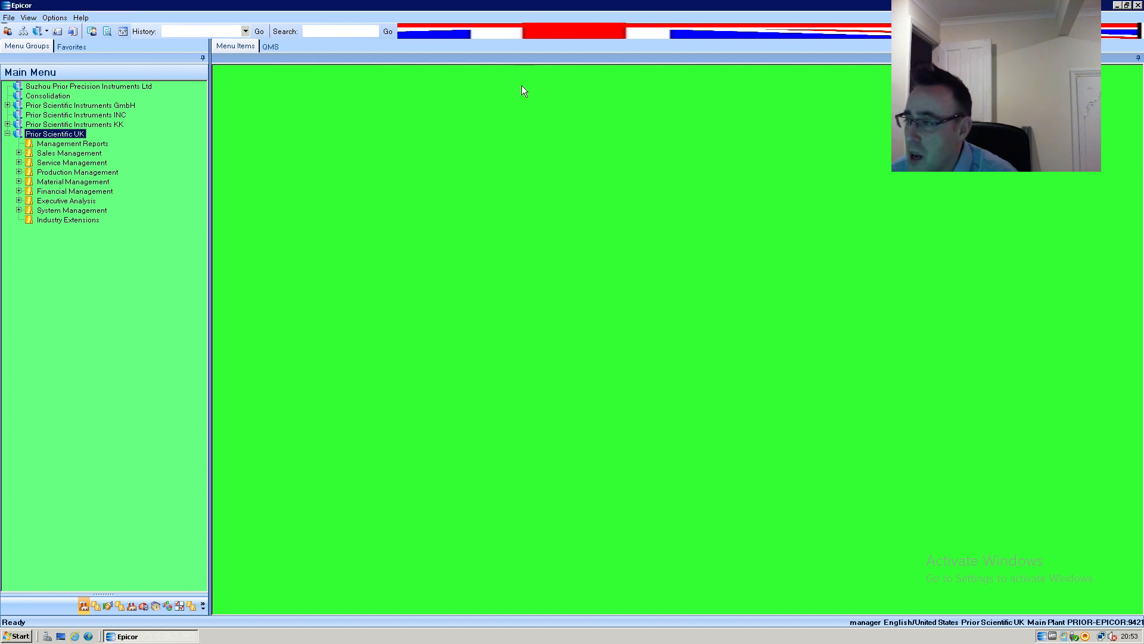
Switch the active company to Prior Scientific Instruments KK.
left_click(120, 125)
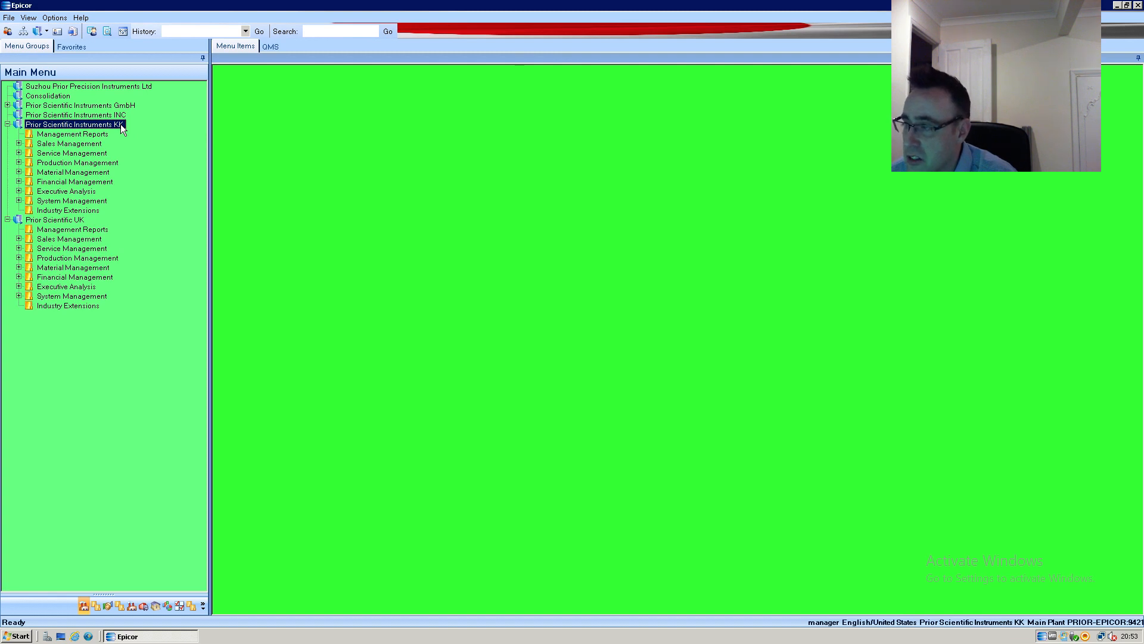